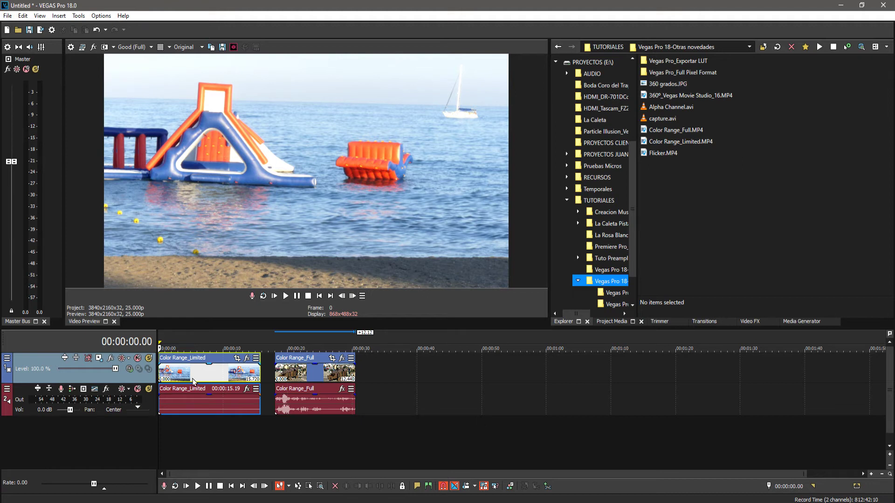
# - Preview several frames within the Color Range_Limited clip and glance at the Color Range_Full clip on the timeline
pyautogui.click(192, 380)
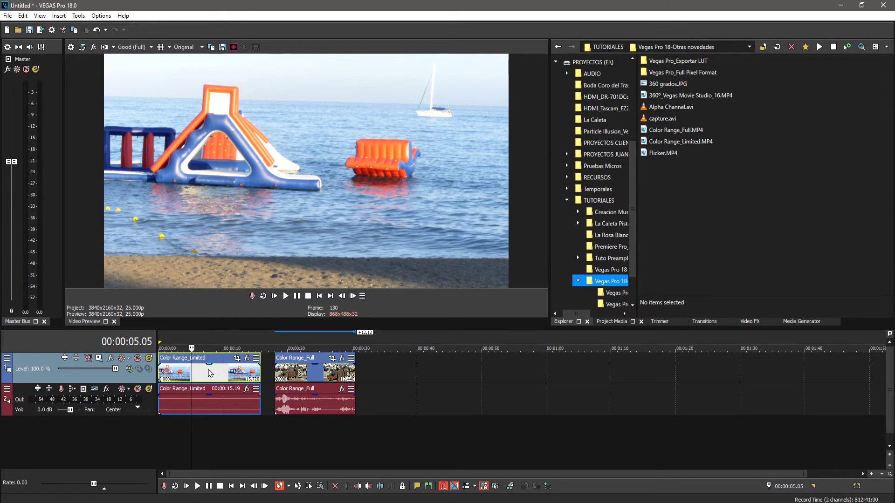
pyautogui.click(298, 376)
pyautogui.click(198, 376)
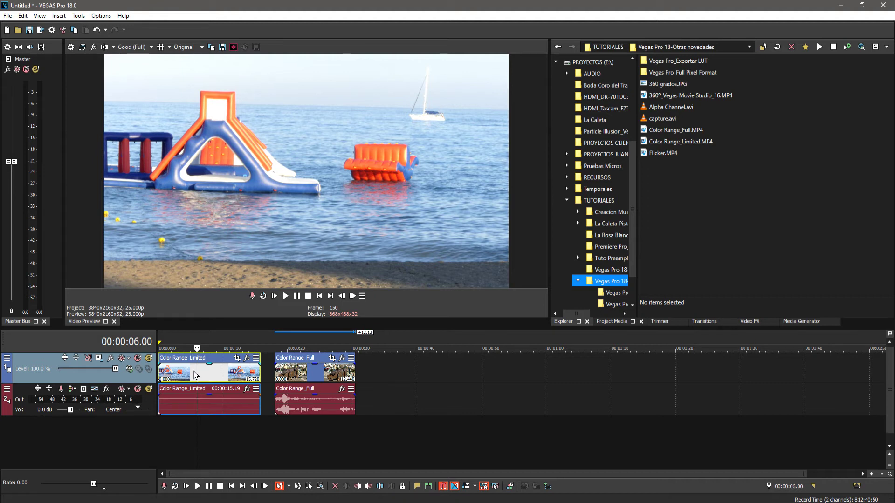
pyautogui.click(196, 373)
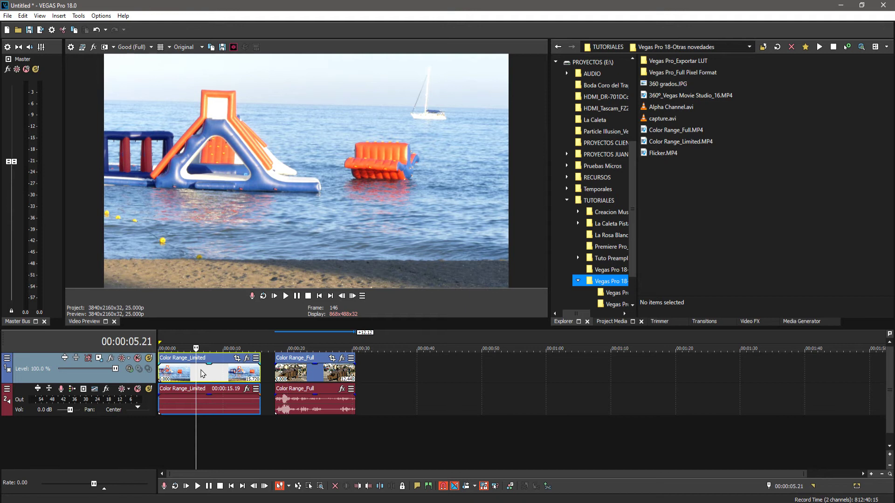
pyautogui.click(207, 375)
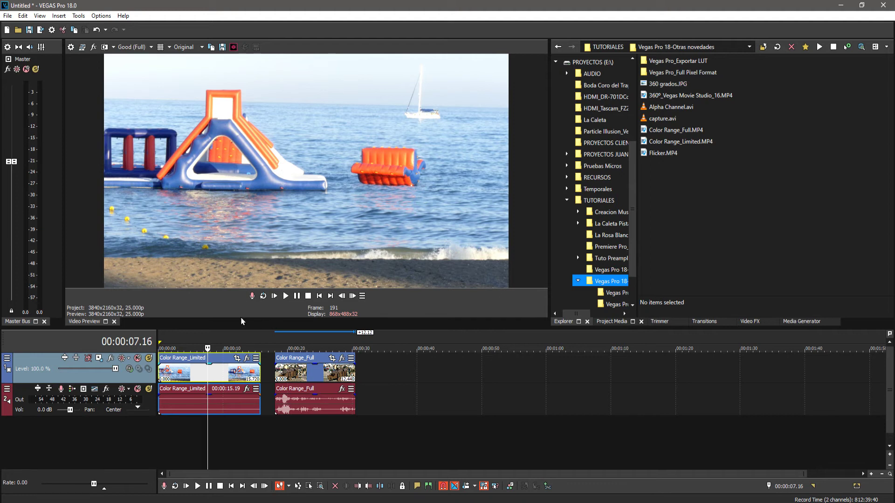
# - Set the project's pixel format to Legacy 8-bit (video levels) and apply it, keeping the video preview in view
pyautogui.click(71, 47)
pyautogui.moveTo(466, 49); pyautogui.dragTo(646, 22)
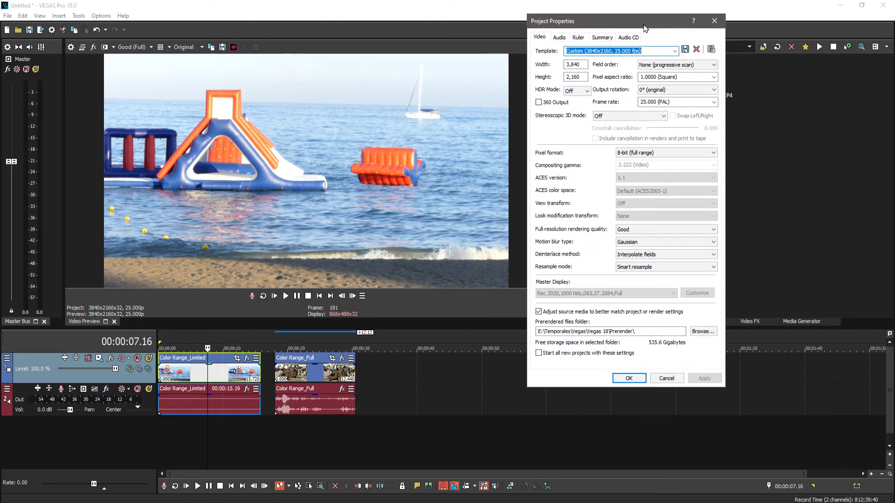
pyautogui.click(690, 156)
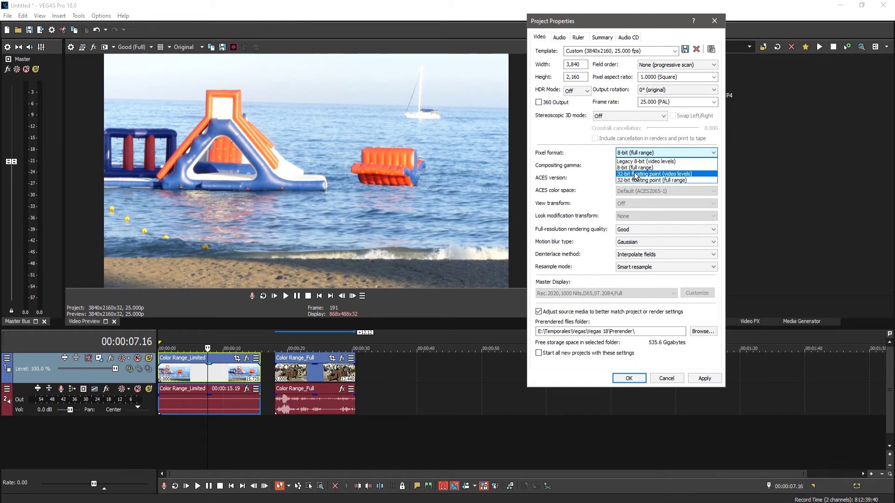
pyautogui.click(643, 162)
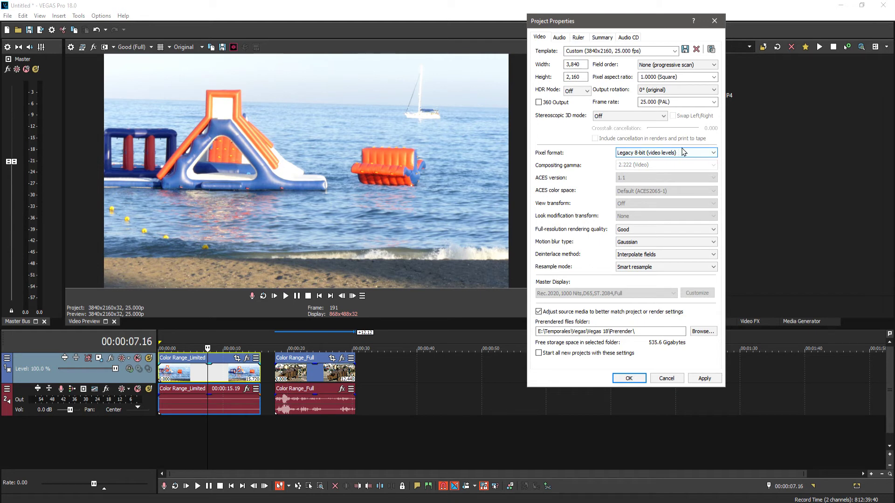
pyautogui.click(704, 378)
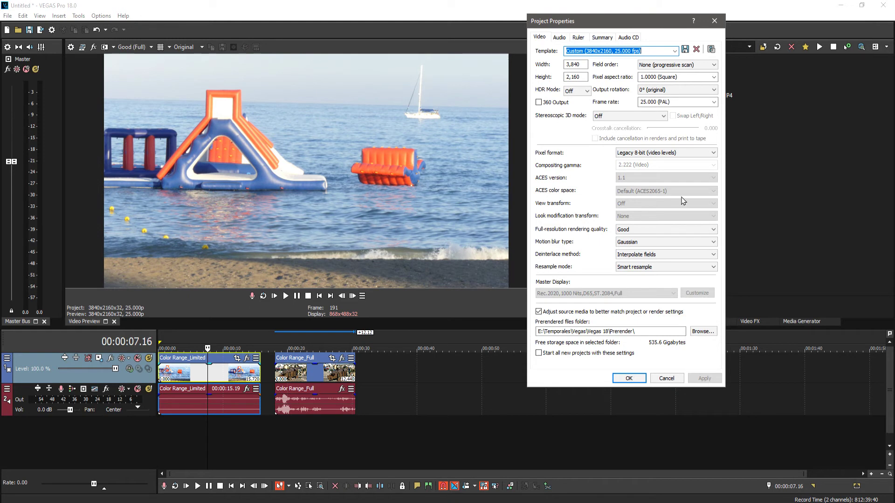
# - Switch the project's pixel format to 8-bit (full range) and apply it to compare the limited-range clip's preview
pyautogui.click(661, 155)
pyautogui.click(656, 170)
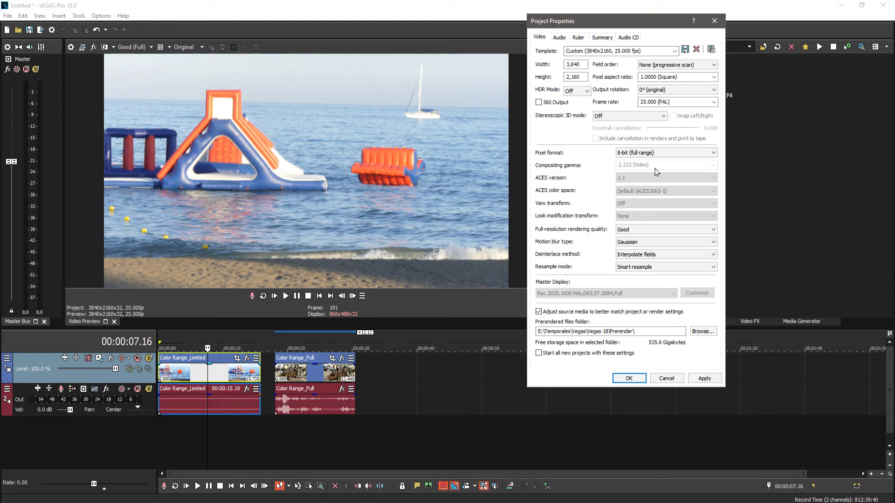
pyautogui.click(703, 379)
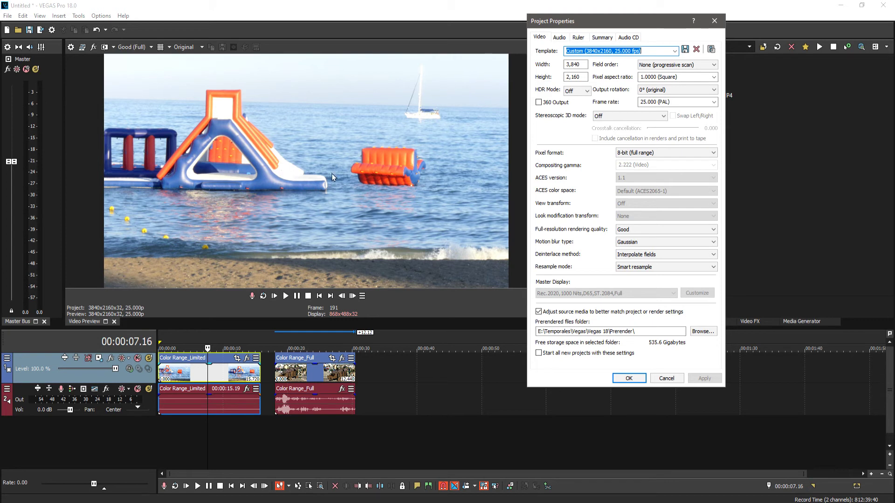
# - Change the project's pixel format back to Legacy 8-bit (video levels) and apply it
pyautogui.click(669, 155)
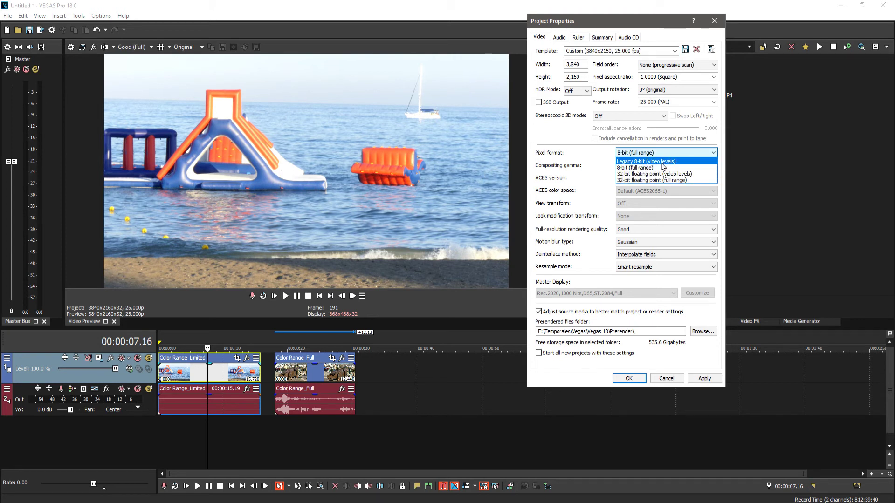
pyautogui.click(666, 161)
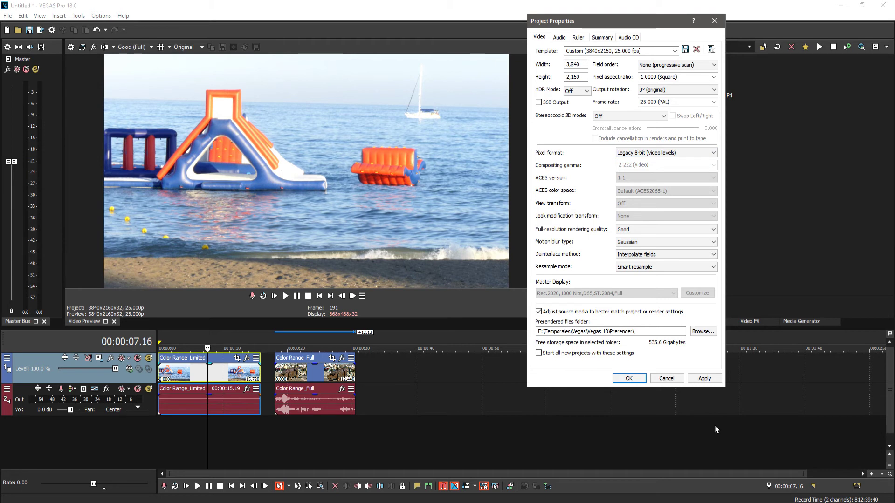
pyautogui.click(705, 379)
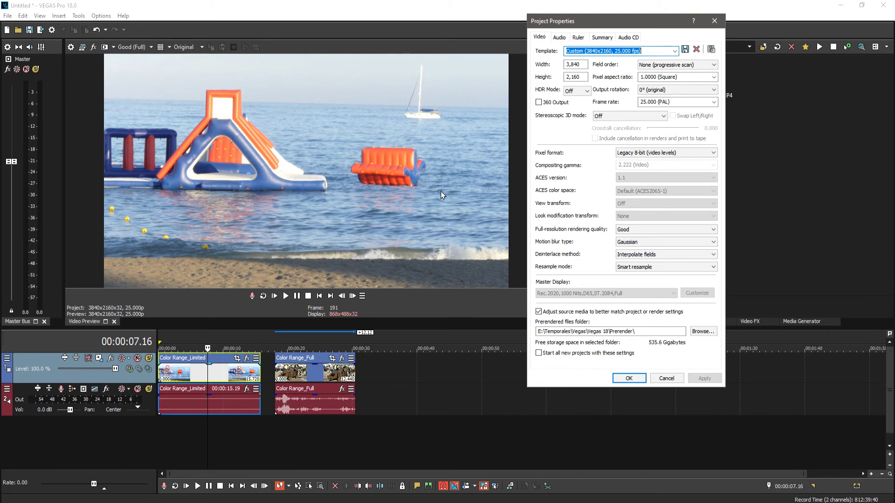
# - Restore the project's pixel format to 8-bit (full range), apply it and close the project properties
pyautogui.click(640, 154)
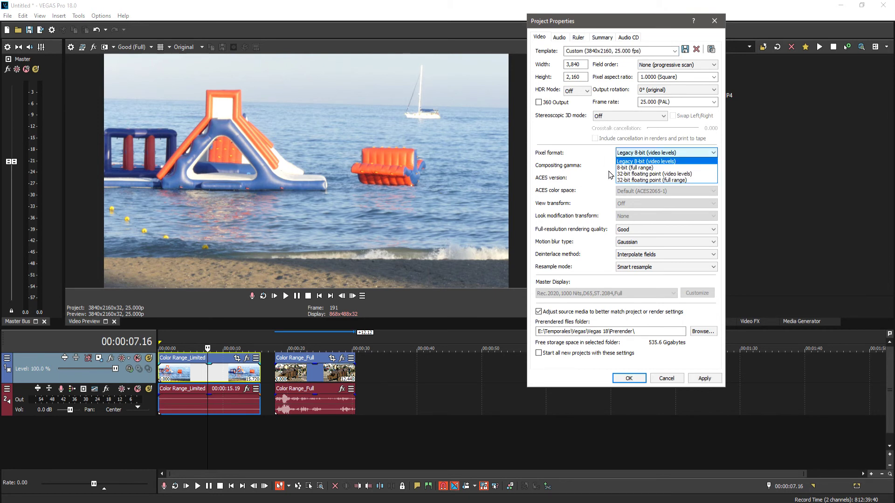
pyautogui.click(657, 169)
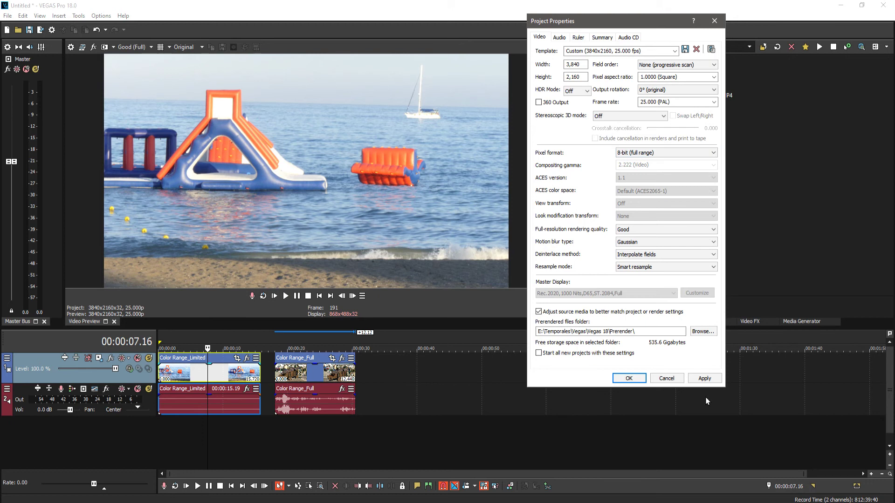
pyautogui.click(708, 378)
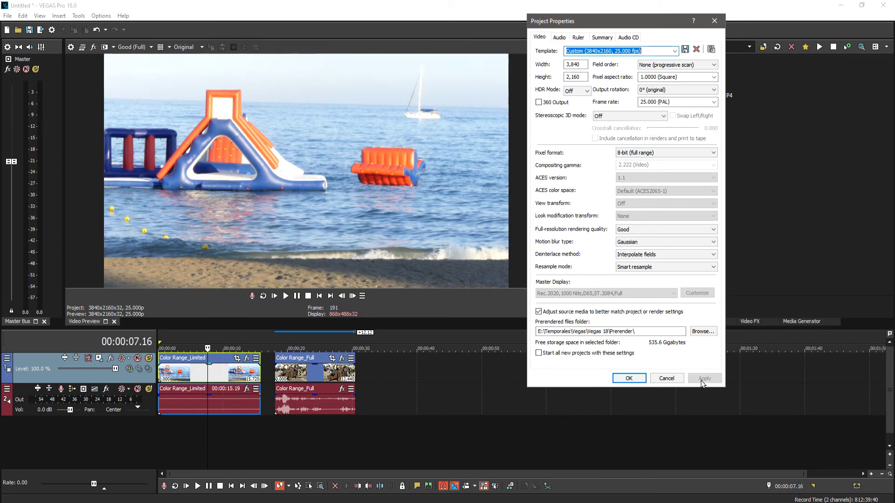
pyautogui.click(629, 378)
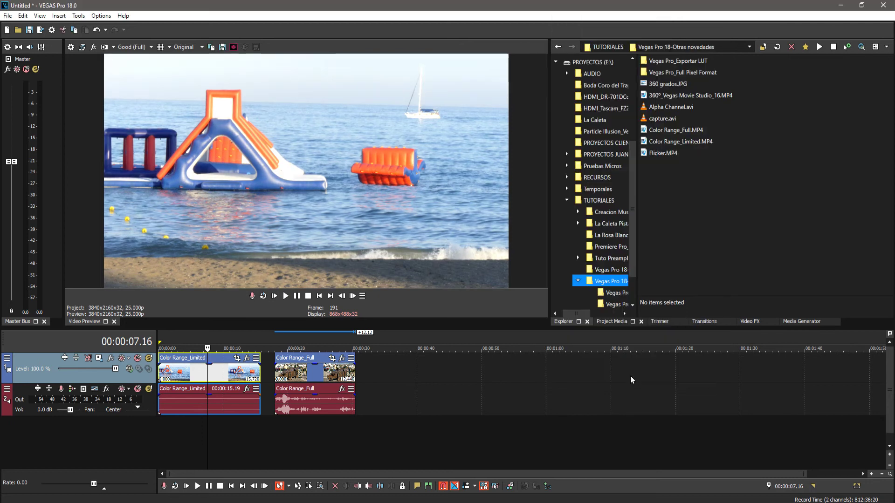
# - Preview an earlier frame of the Color Range_Limited clip and several frames of the Color Range_Full clip
pyautogui.moveTo(208, 376); pyautogui.dragTo(198, 378)
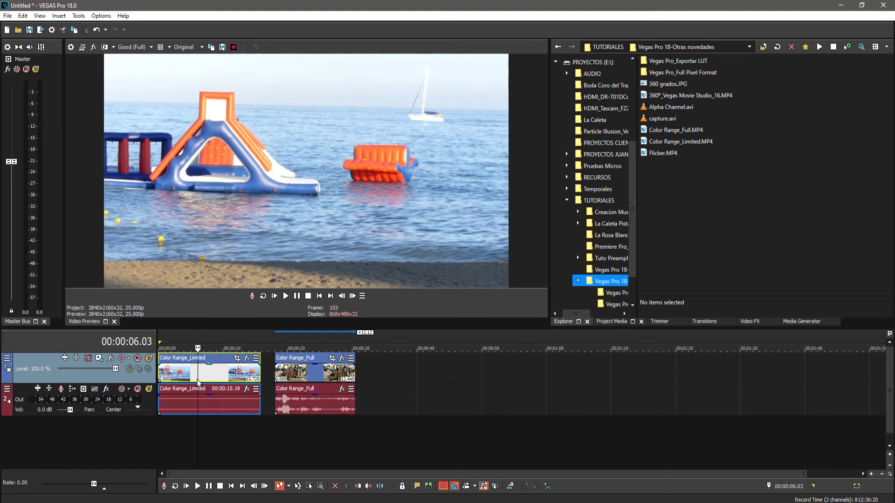
pyautogui.click(297, 376)
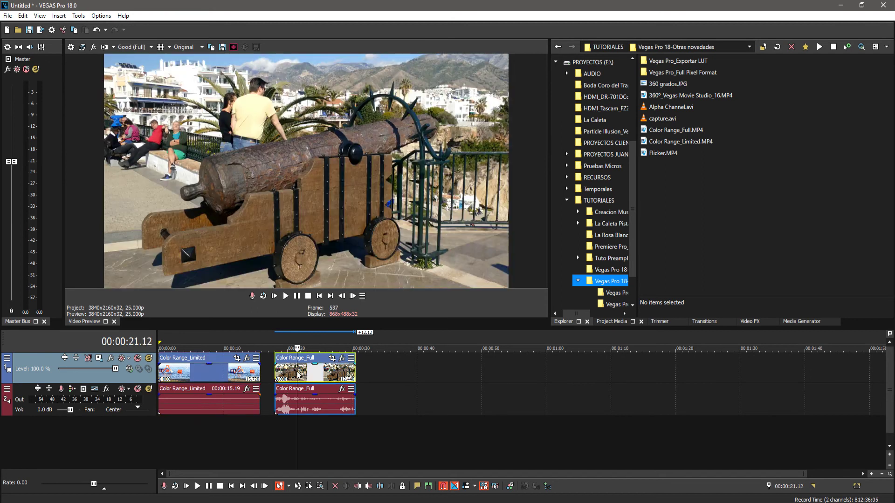
pyautogui.moveTo(298, 371)
pyautogui.mouseDown()
pyautogui.moveTo(321, 372)
pyautogui.moveTo(310, 371)
pyautogui.mouseUp()
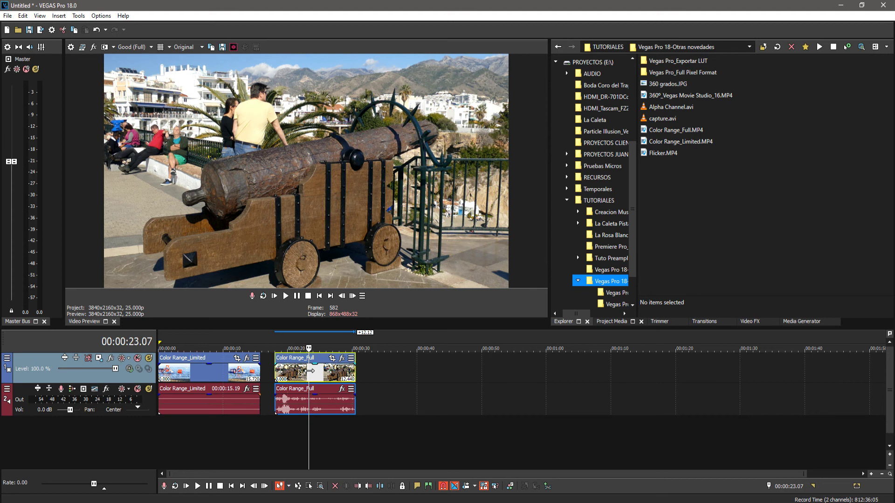
pyautogui.click(326, 373)
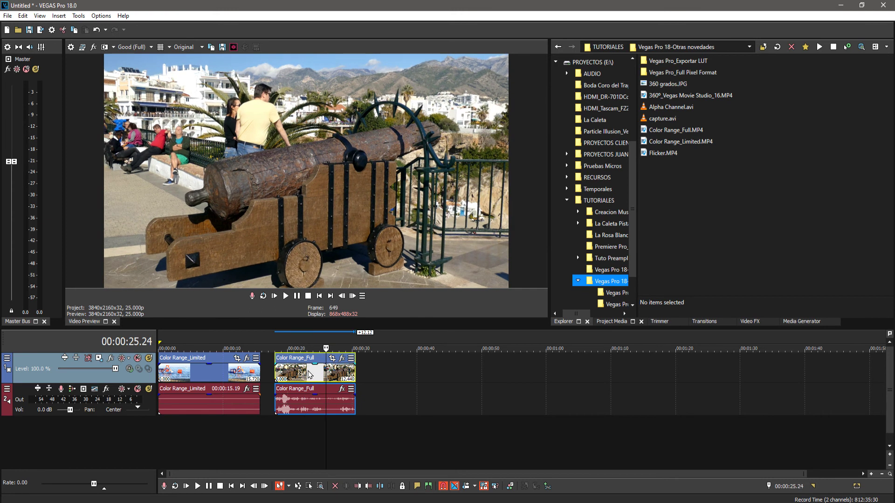
# - Apply the Legacy 8-bit (video levels) pixel format to the project while previewing the Color Range_Full clip
pyautogui.click(73, 49)
pyautogui.moveTo(454, 52); pyautogui.dragTo(634, 29)
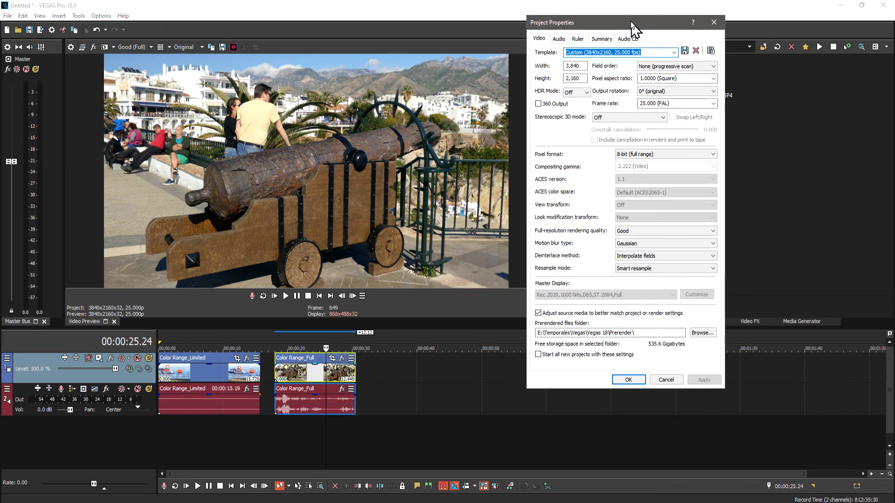
pyautogui.click(671, 154)
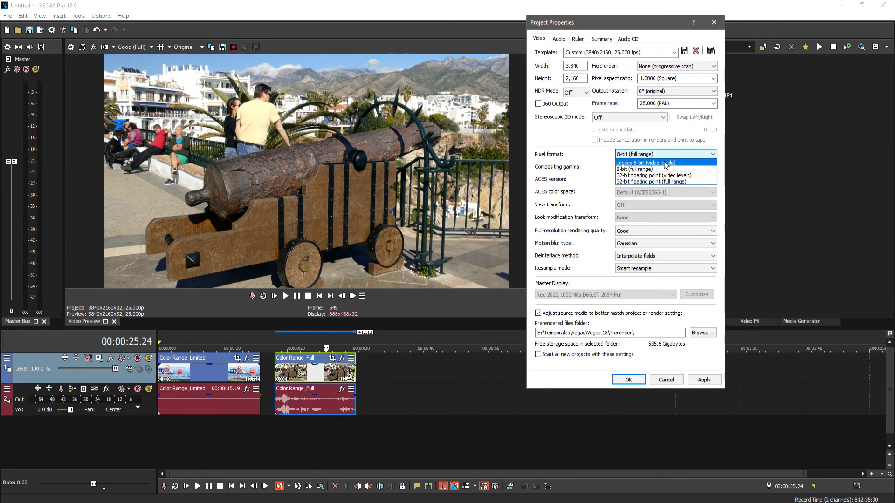
pyautogui.click(662, 164)
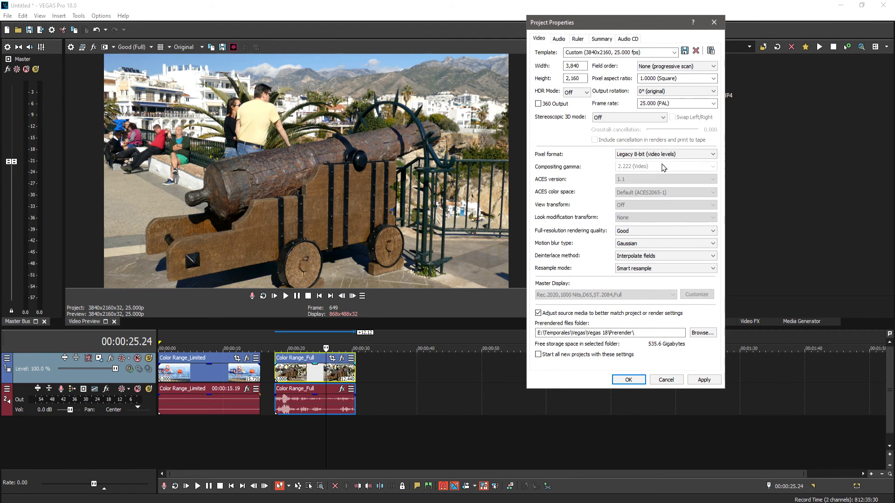
pyautogui.click(704, 381)
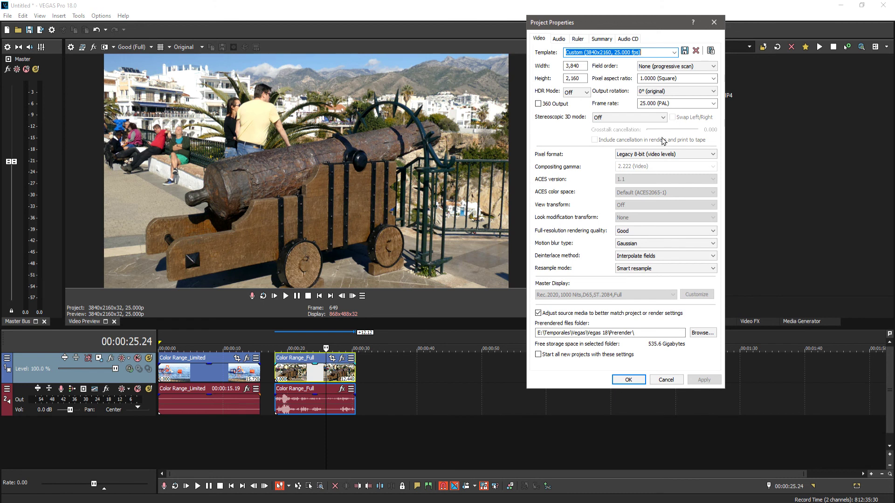
# - Set the project's pixel format back to 8-bit (full range), apply it and close the project properties
pyautogui.click(661, 154)
pyautogui.click(654, 170)
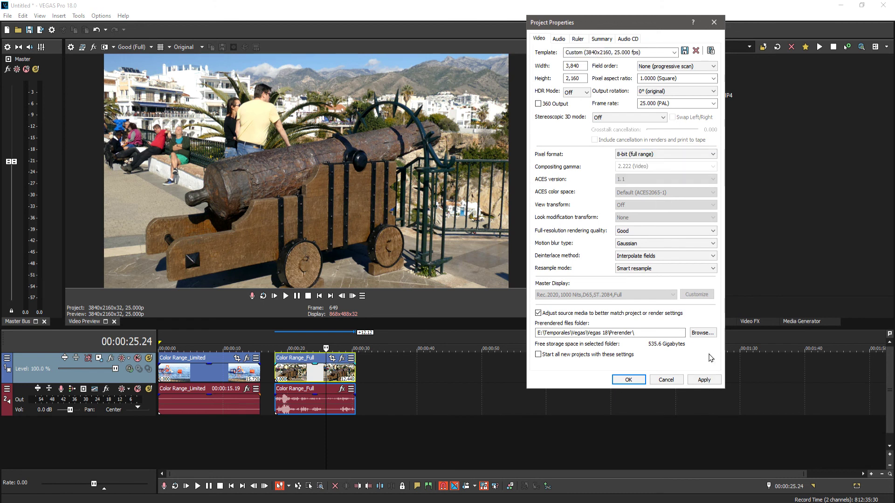
pyautogui.click(705, 381)
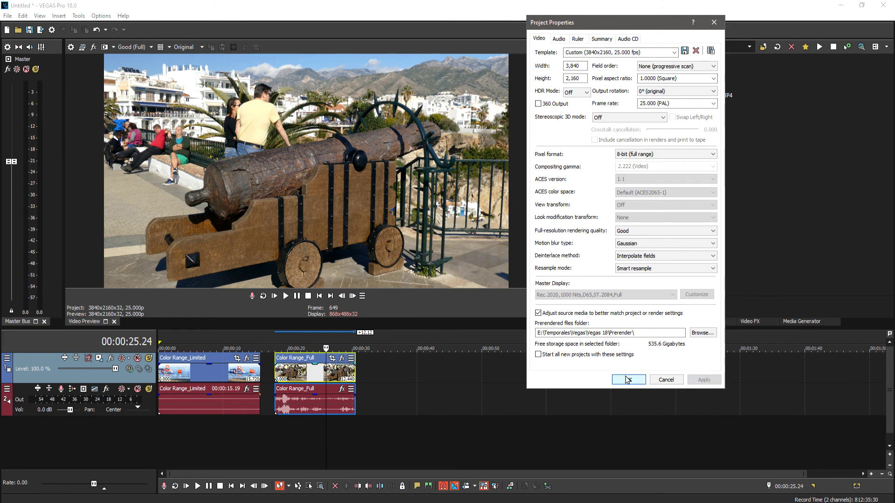
pyautogui.click(629, 380)
# - Preview frames of the Color Range_Full and Color Range_Limited clips, and check the project's video properties without changing them
pyautogui.click(304, 377)
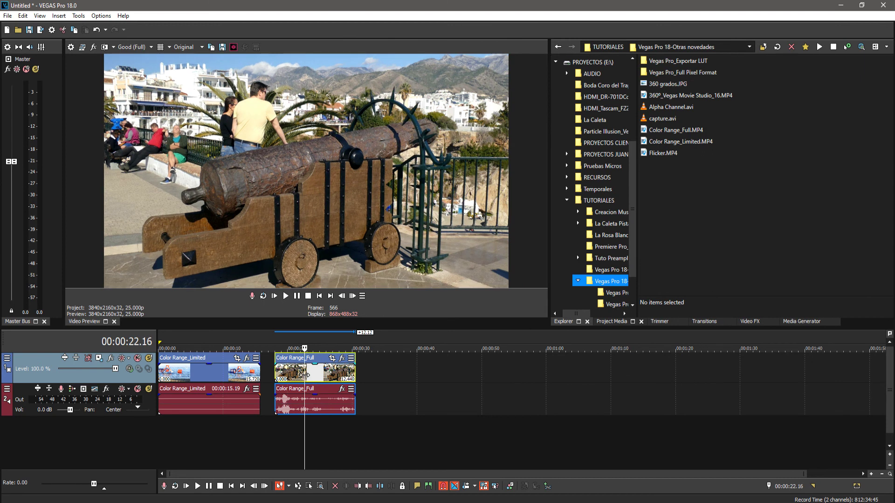
pyautogui.click(317, 377)
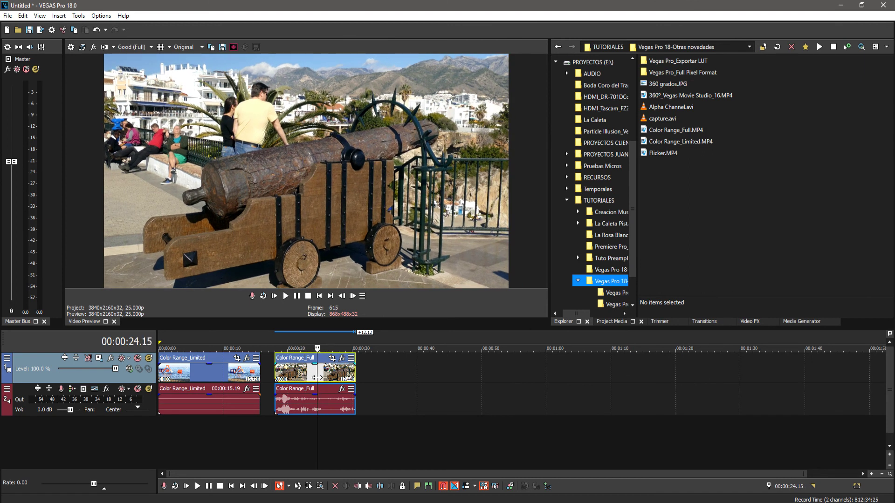
pyautogui.click(226, 379)
pyautogui.click(205, 379)
pyautogui.click(195, 380)
pyautogui.click(190, 381)
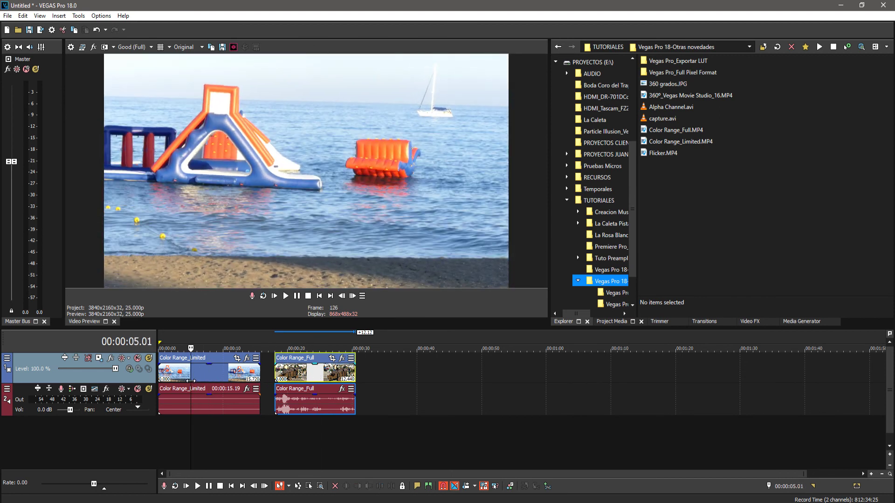
pyautogui.click(71, 46)
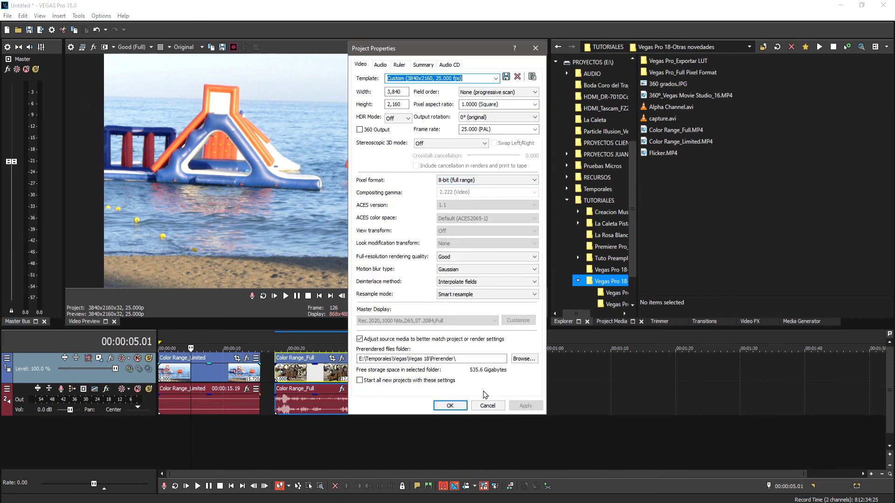
pyautogui.click(487, 405)
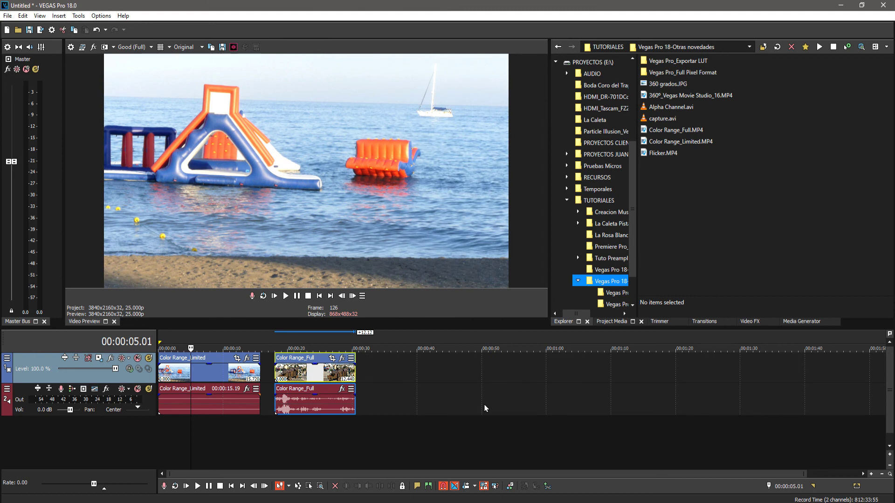
# - Compare the preview image of the Color Range_Limited clip with that of the Color Range_Full clip at several timeline positions
pyautogui.click(311, 378)
pyautogui.click(246, 376)
pyautogui.click(209, 375)
pyautogui.click(192, 376)
pyautogui.click(209, 375)
pyautogui.click(214, 373)
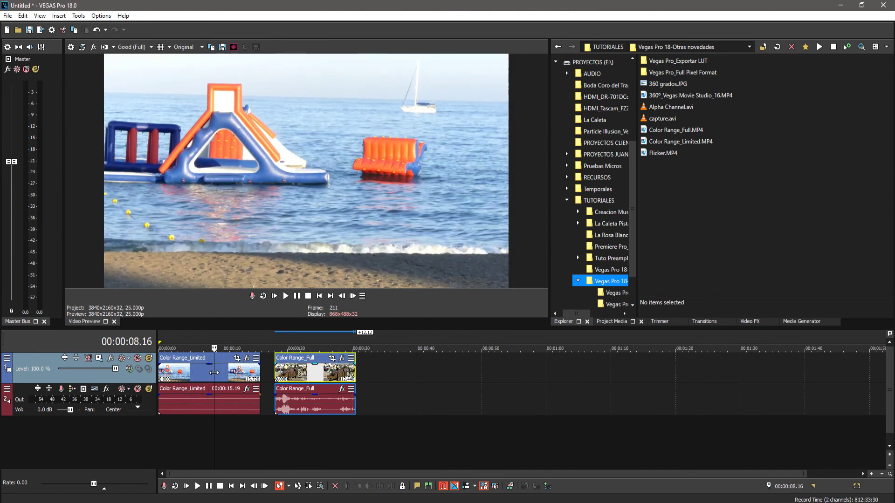
pyautogui.click(205, 373)
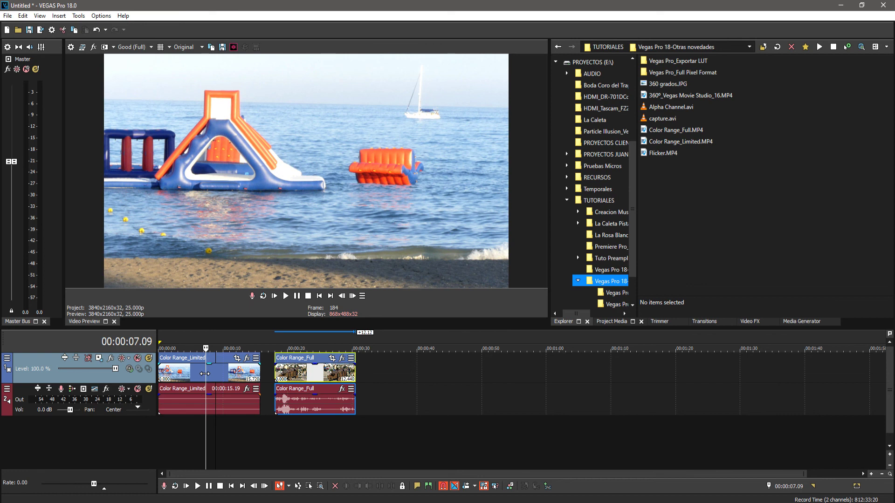
pyautogui.click(302, 373)
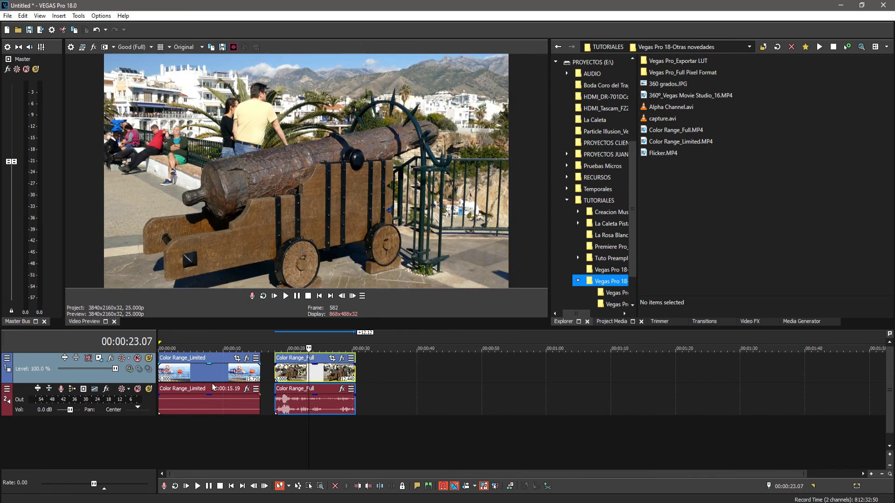
pyautogui.click(201, 378)
pyautogui.click(313, 375)
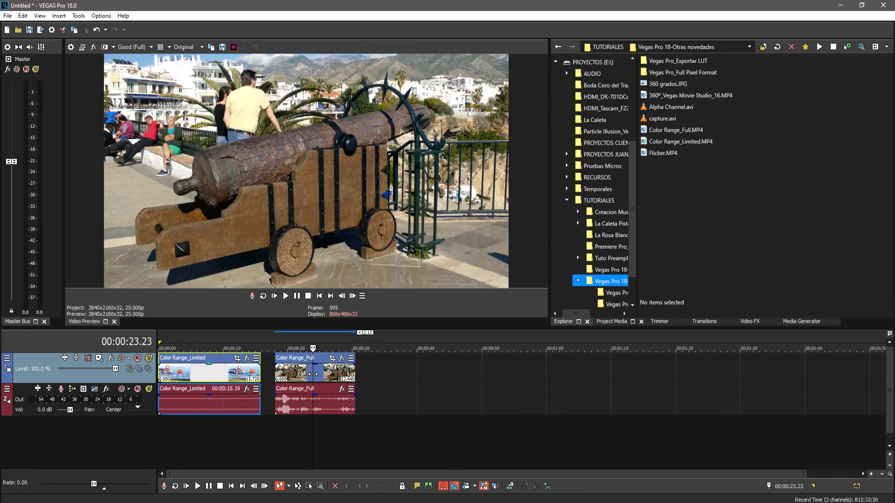